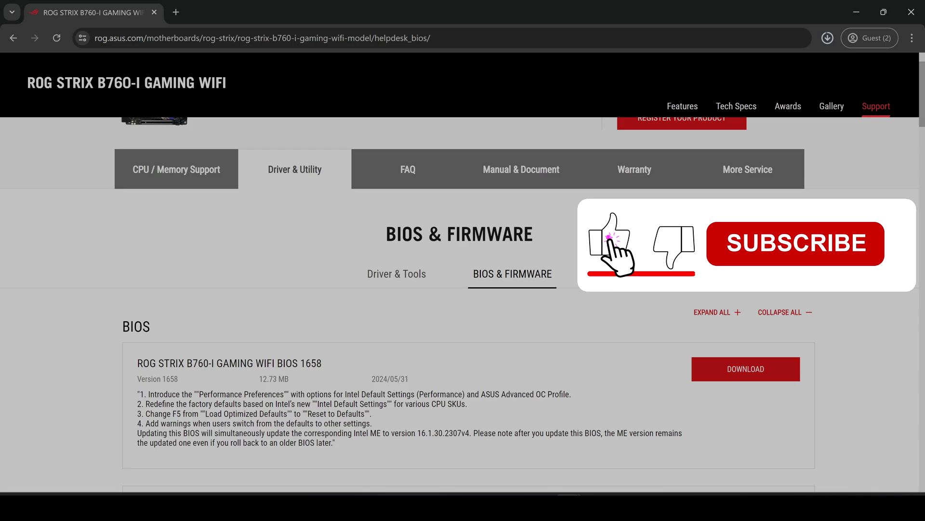
- Scroll the ROG Strix B760-I BIOS & FIRMWARE downloads to the BIOS 1658 entry and its release notes
scroll(458, 309, down, 1)
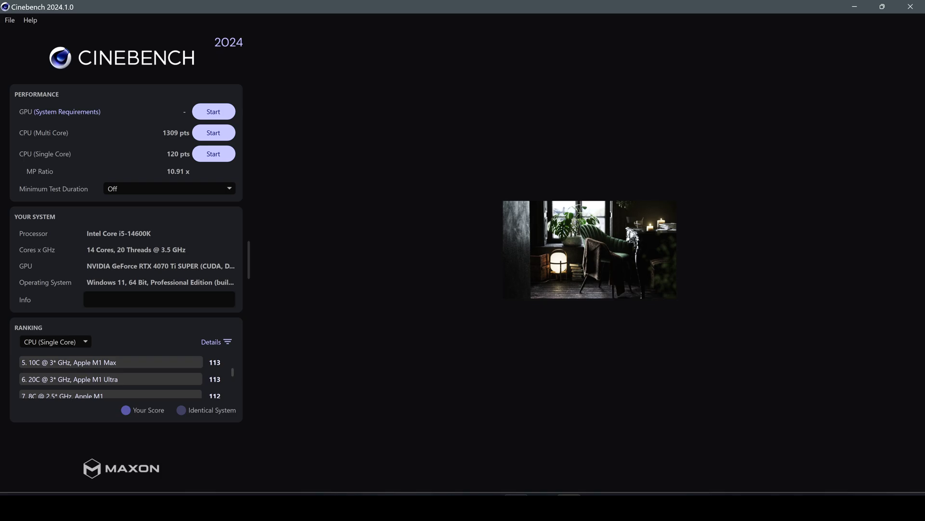
- Bring HWiNFO64 Sensors Status over Cinebench and review the CPU temperature rows, with the package peaking at 102 °C
key(alt+Tab)
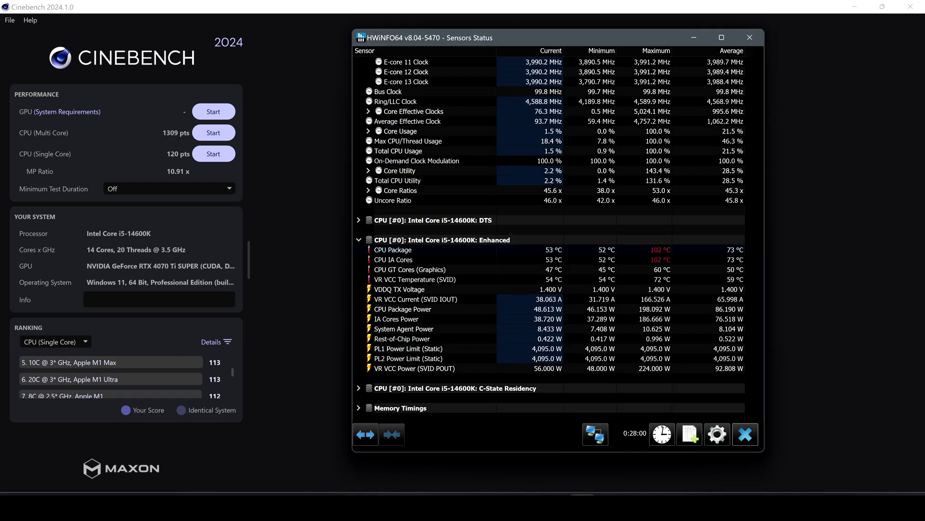
mouse_move(659, 260)
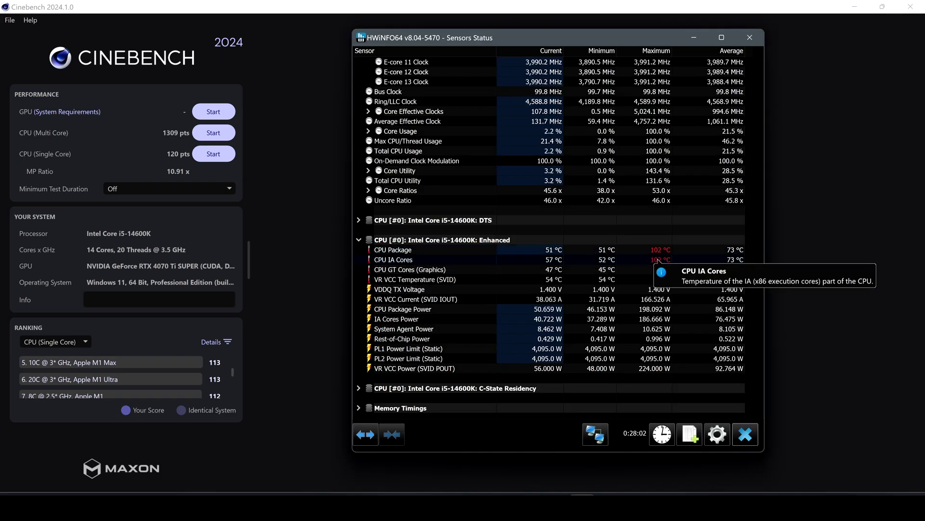
scroll(659, 260, up, 6)
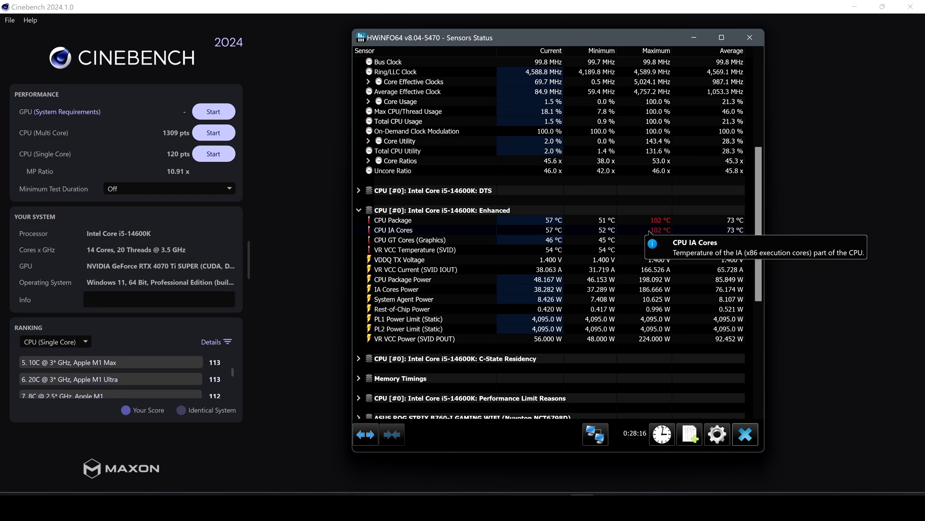
mouse_move(400, 279)
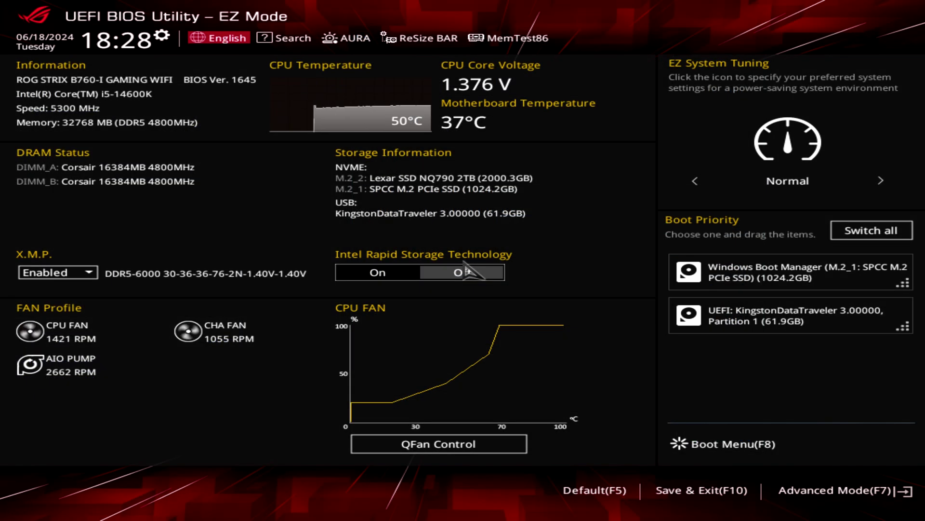
- Switch the BIOS from EZ Mode to Advanced Mode with F7
key(F7)
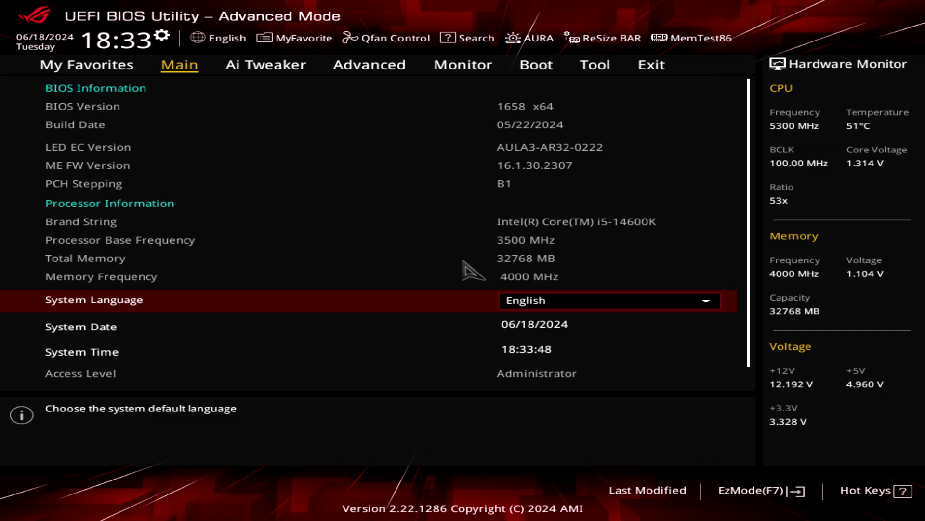
- In Ai Tweaker, set Performance Preferences to Intel Default Settings and accept the Performance warning
key(Right)
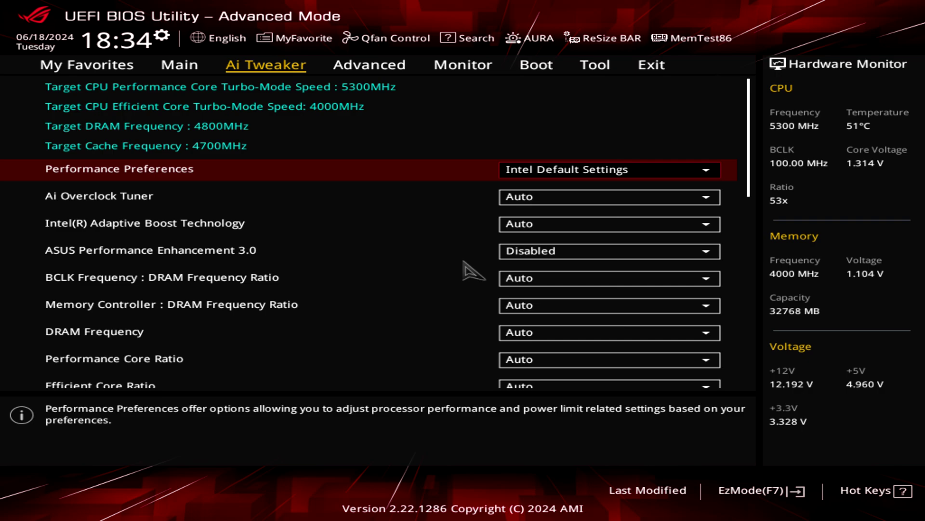
key(Return)
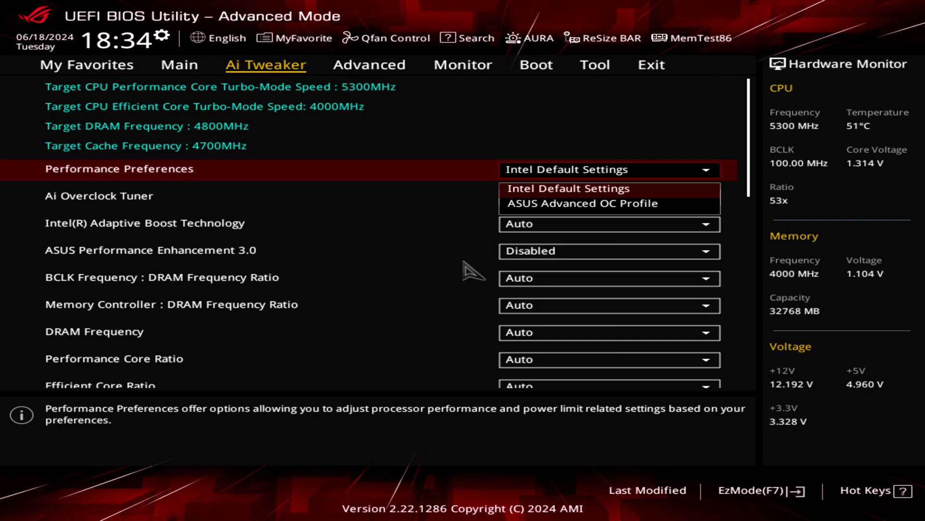
key(Return)
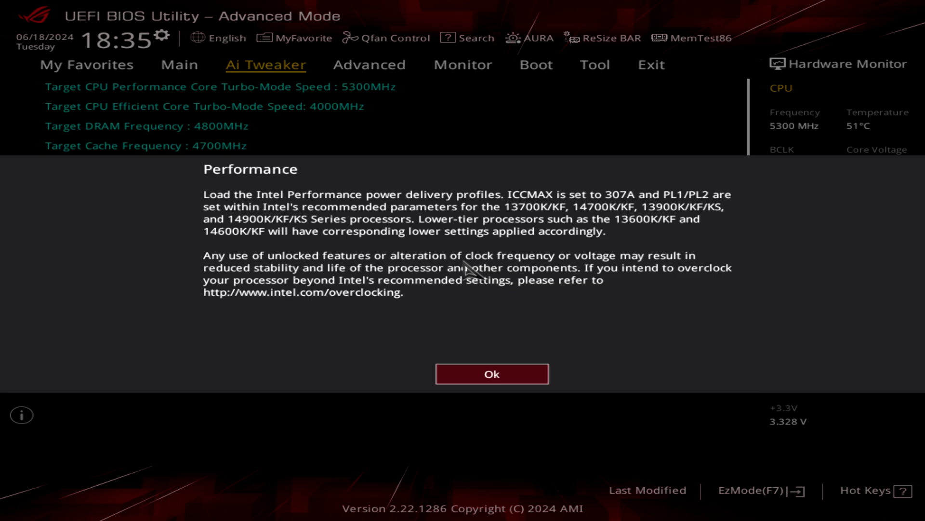
key(Return)
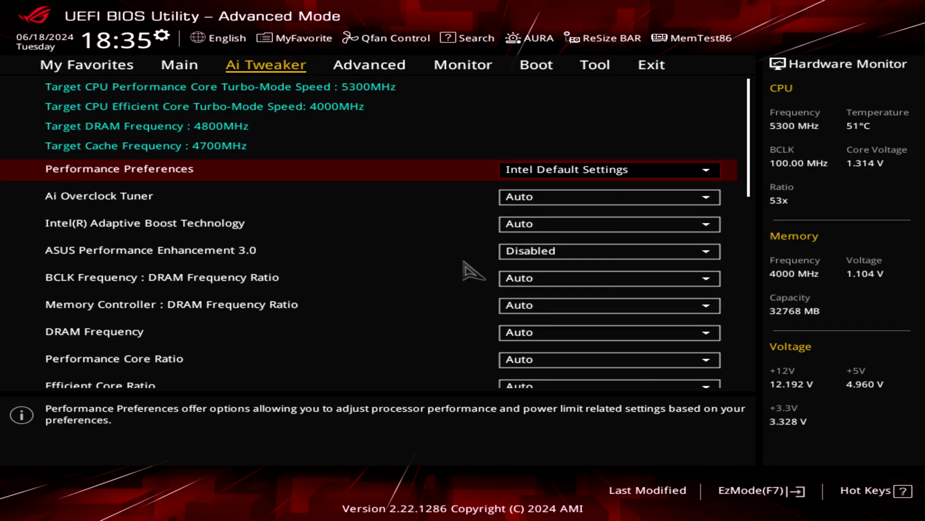
- Set DRAM Frequency to DDR5-6000MHz and return to the top of the Ai Tweaker list
key(Down)
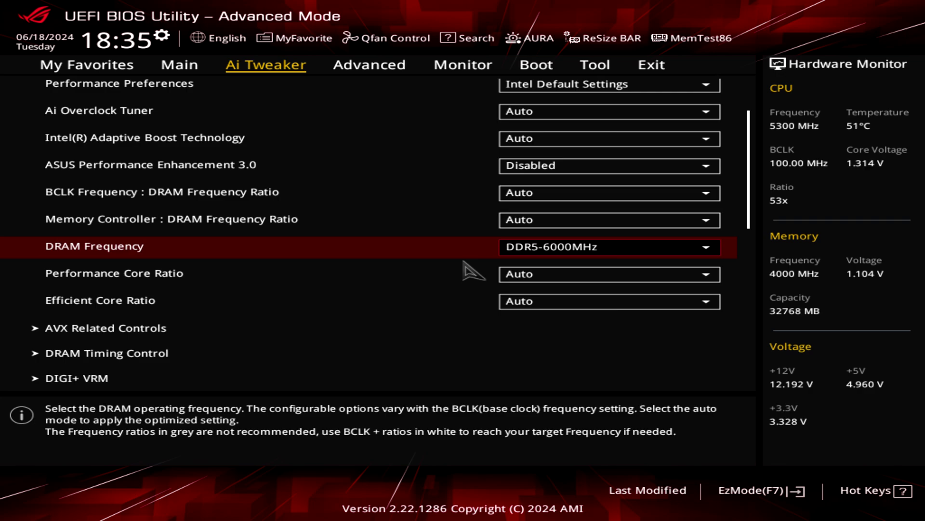
key(Home)
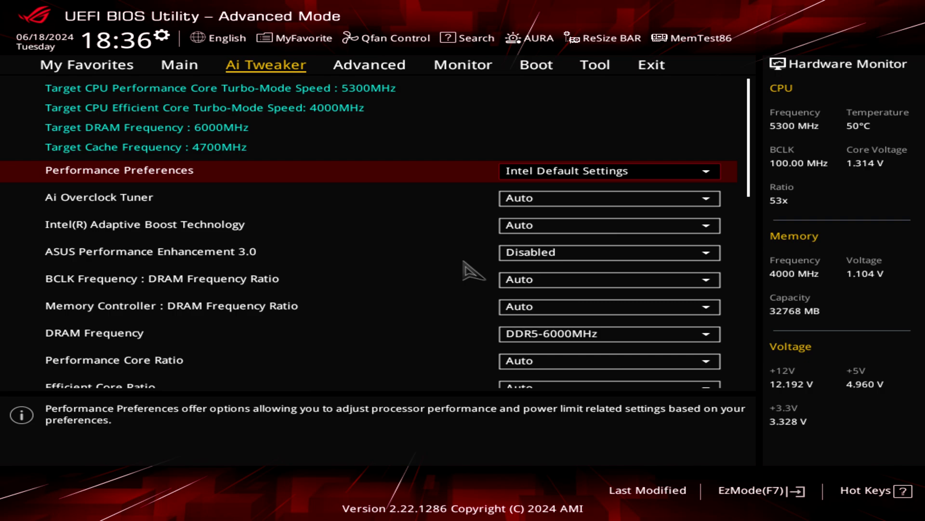
key(Down)
key(Down)
key(Up)
key(Up)
key(Down)
key(Down)
key(Down)
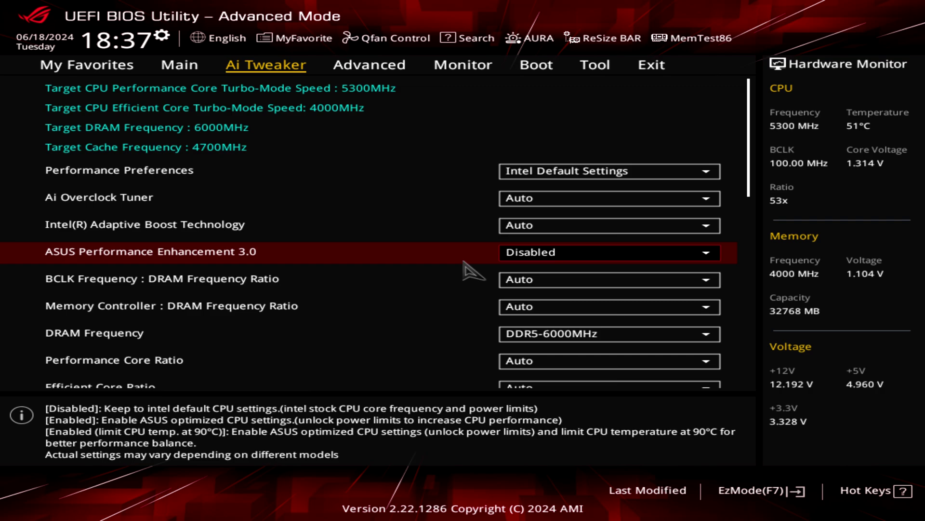
- Step through the BCLK ratio, DIGI+ VRM and voltage settings, leaving them on Auto, then reach the Advanced tab
key(Down)
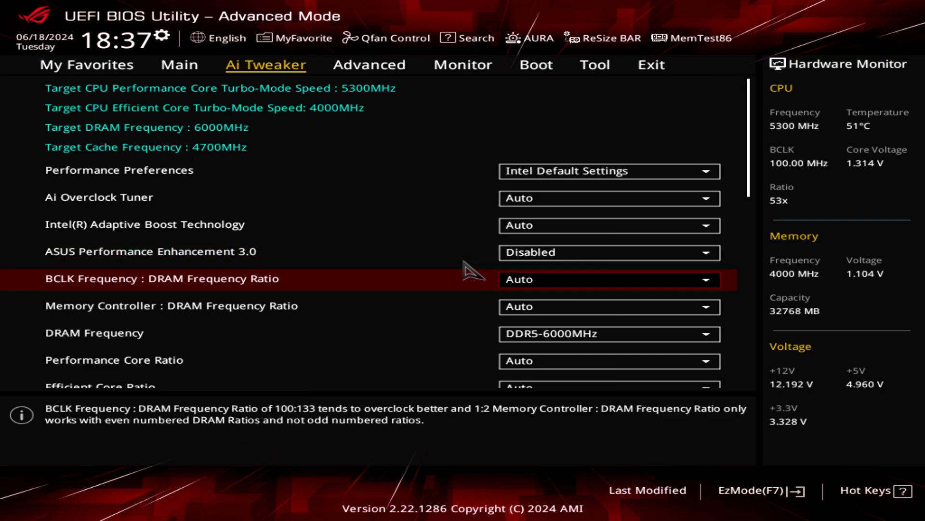
key(Down)
key(Down)
key(Down)
key(Down)
key(Down)
key(Down)
key(Down)
key(Down)
key(Down)
key(Down)
key(Down)
key(Down)
key(Down)
key(Down)
key(Down)
key(Down)
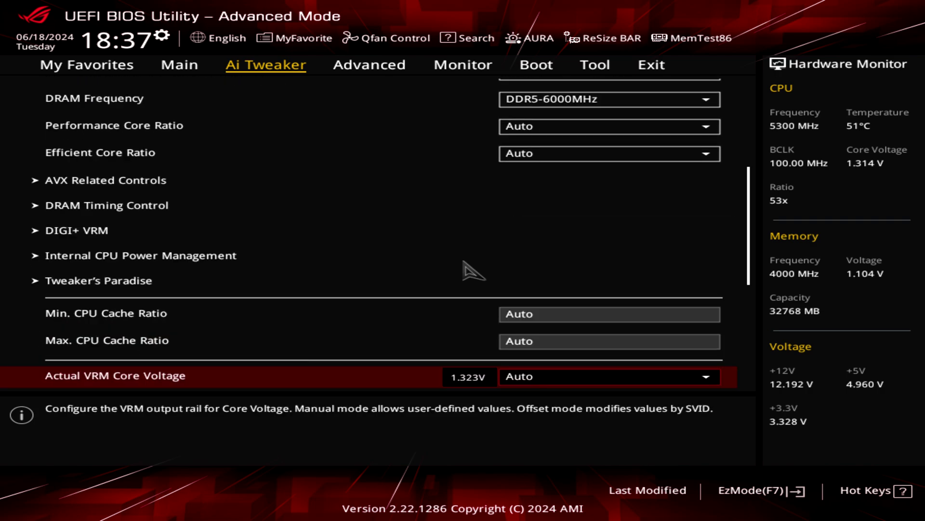
key(Up)
key(Up)
key(Up)
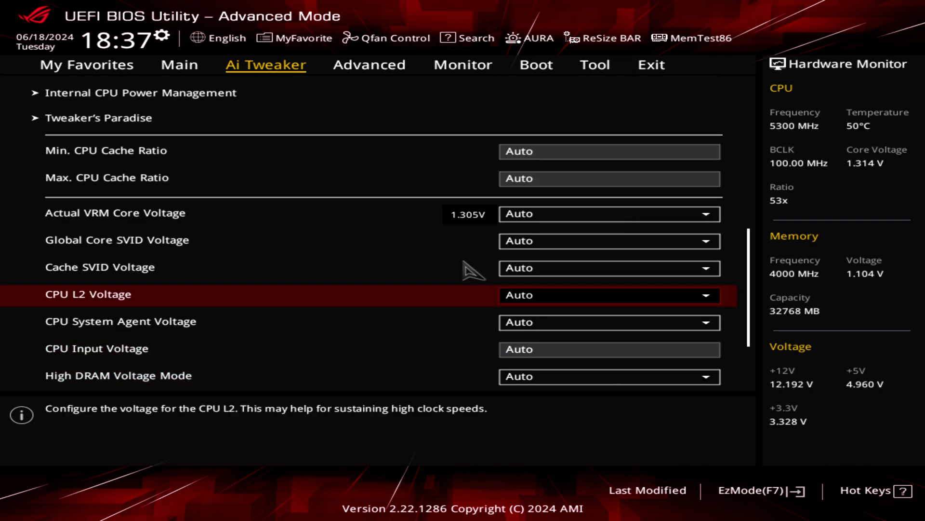
key(Down)
key(Down)
key(Down)
key(Down)
key(Down)
key(Down)
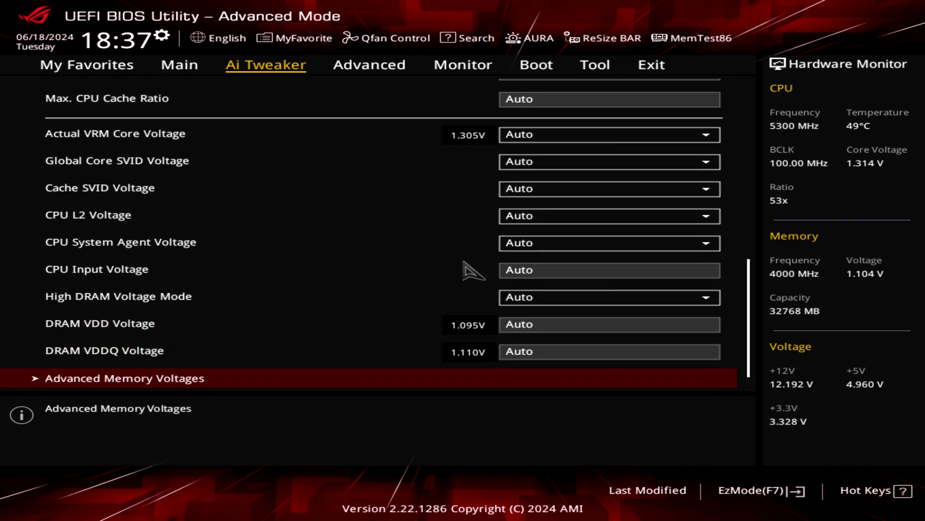
key(Down)
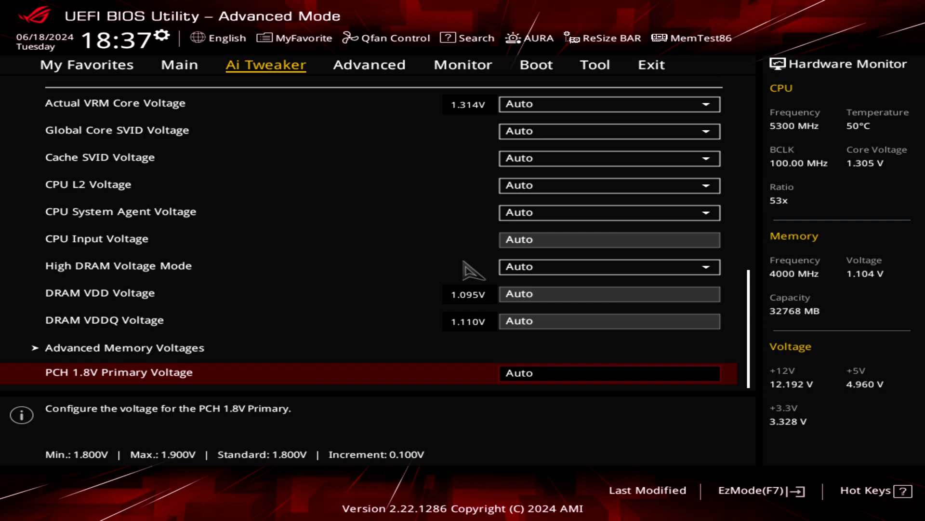
key(Right)
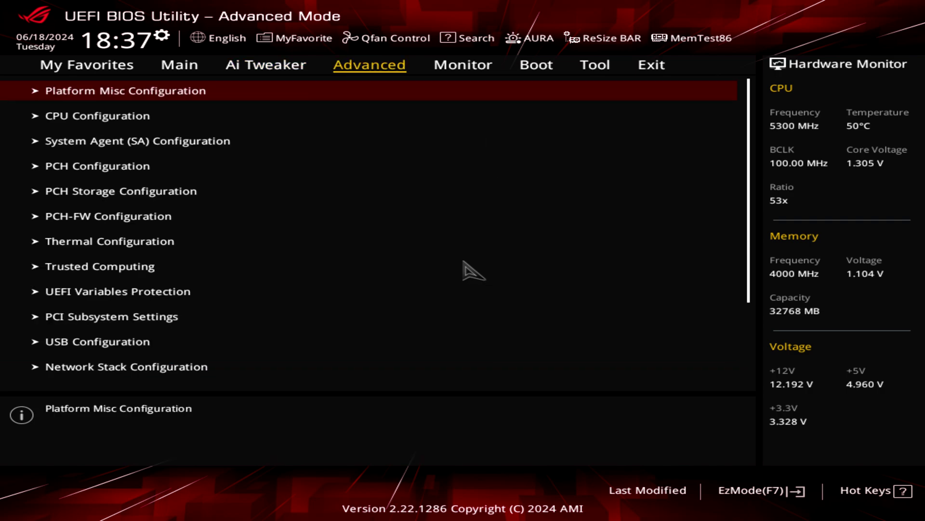
- Move on to the Exit tab's save-and-exit options
key(Right)
key(Right)
key(Right)
key(Right)
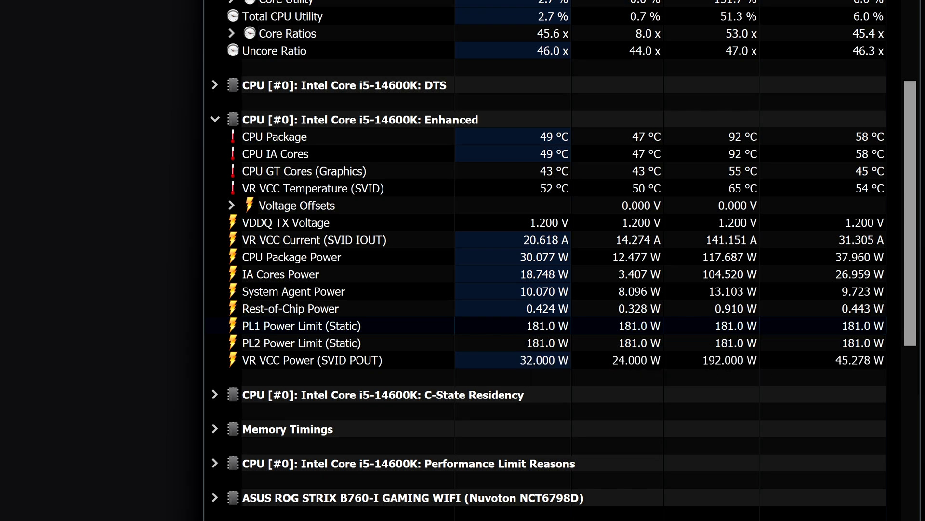
mouse_move(554, 345)
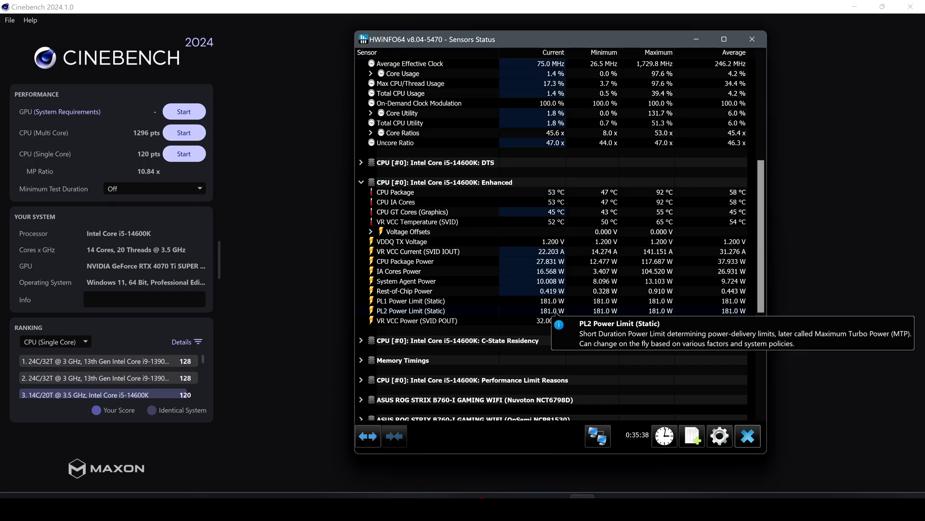
mouse_move(544, 307)
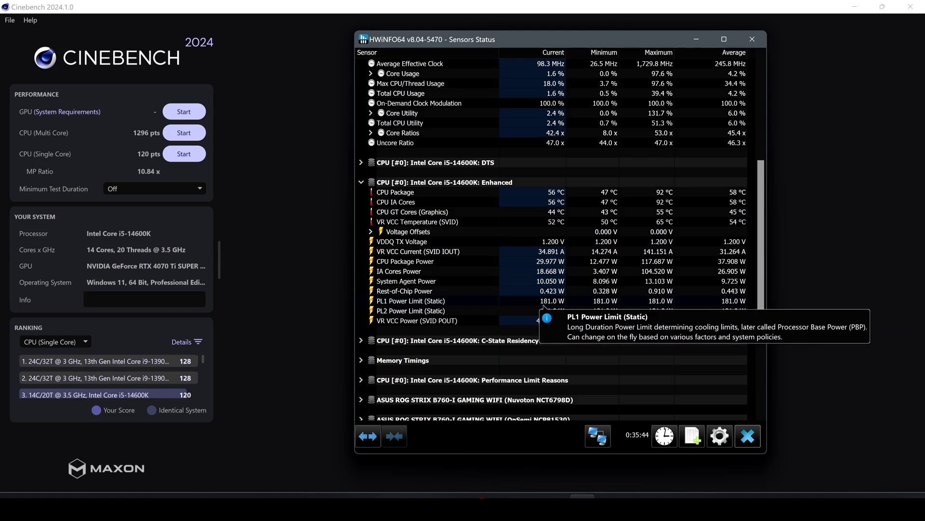
scroll(544, 307, up, 8)
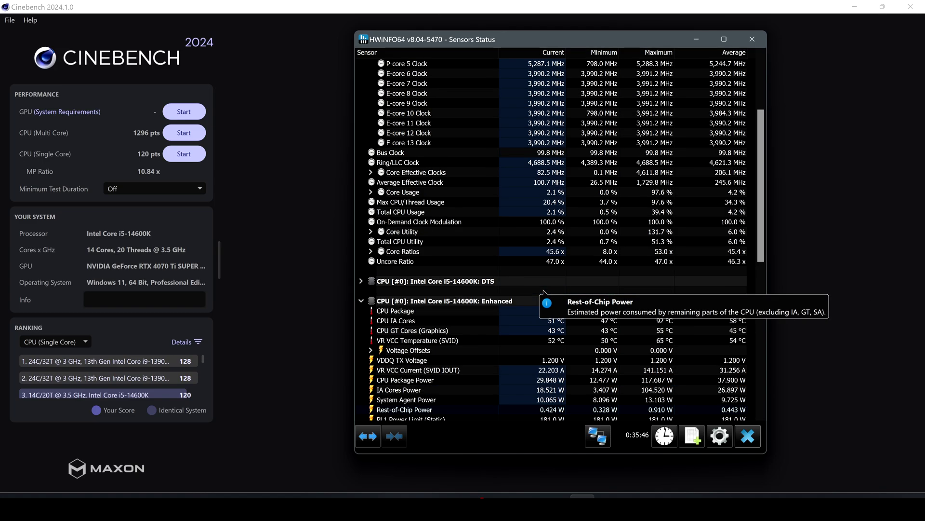